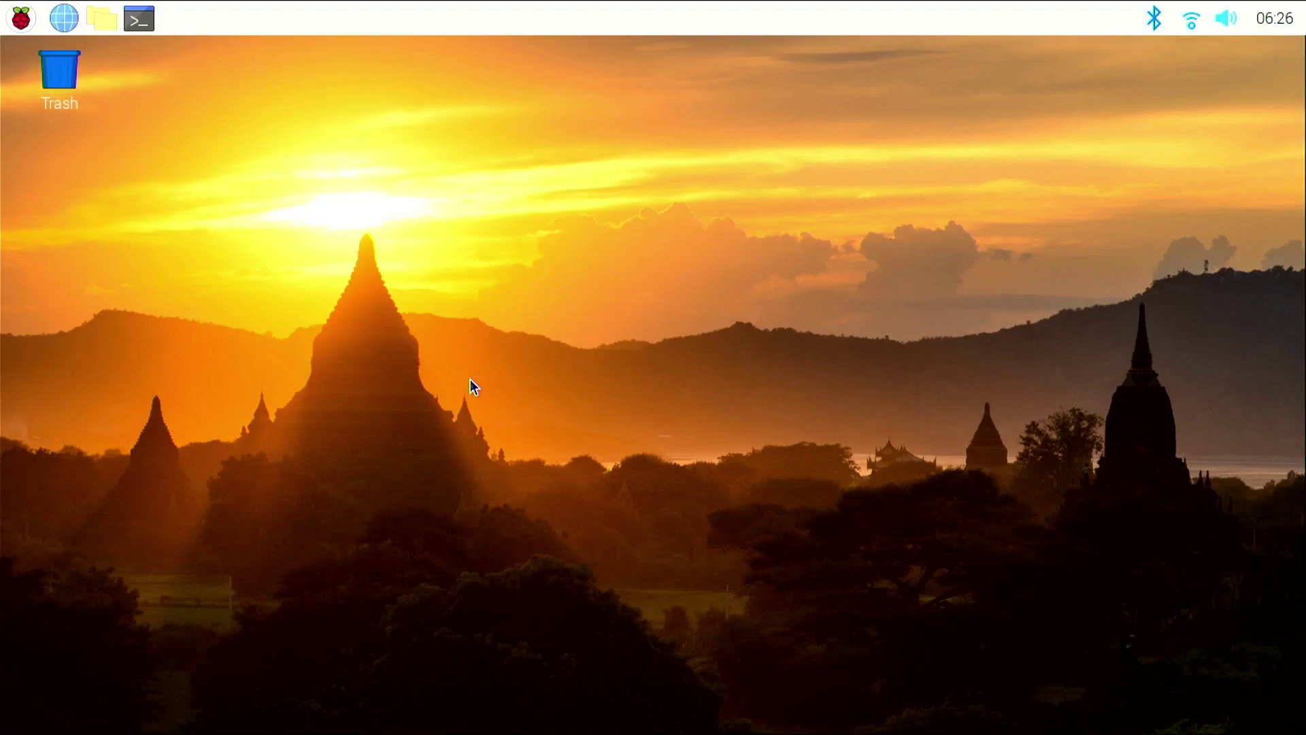
# - Open LXTerminal and paste the pi-apps wget command that installs OBS Studio at the prompt
pyautogui.hotkey('ctrl', 'alt', 't')
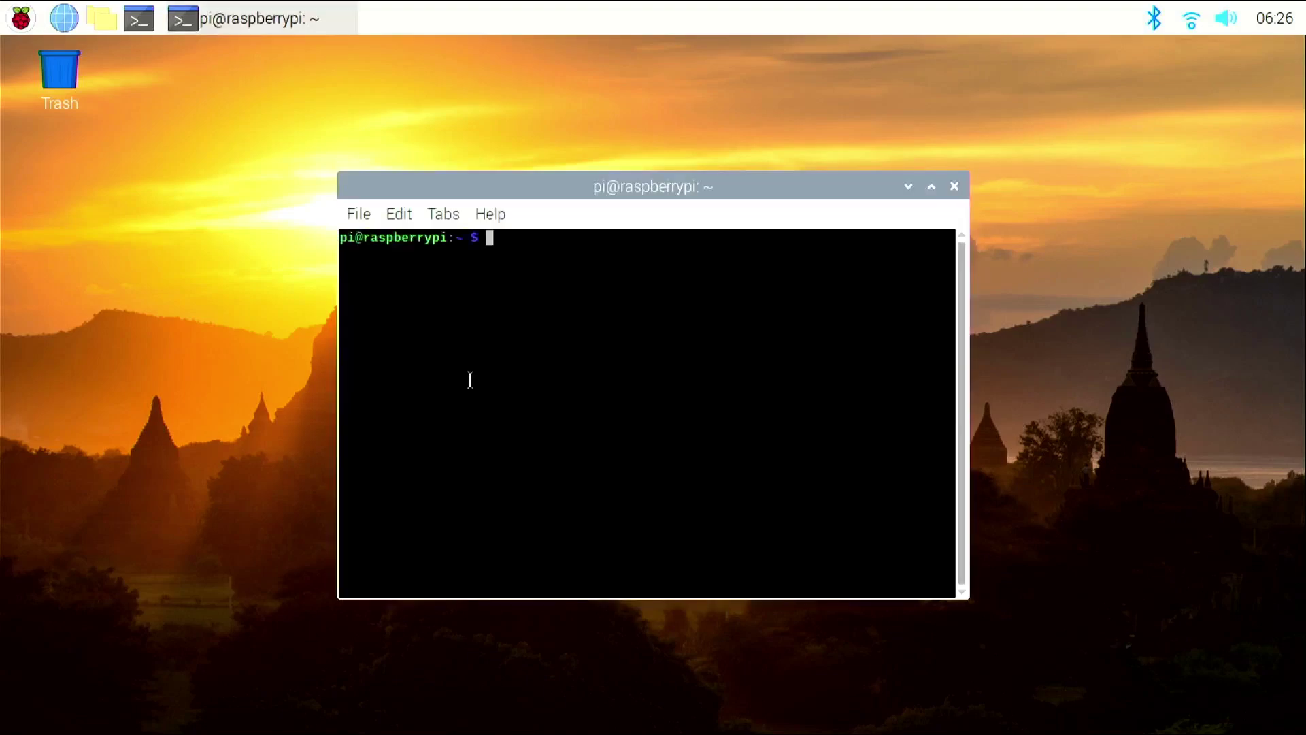
pyautogui.press('super')
pyautogui.press('Down')
pyautogui.press('Down')
pyautogui.press('Down')
pyautogui.press('Down')
pyautogui.press('Down')
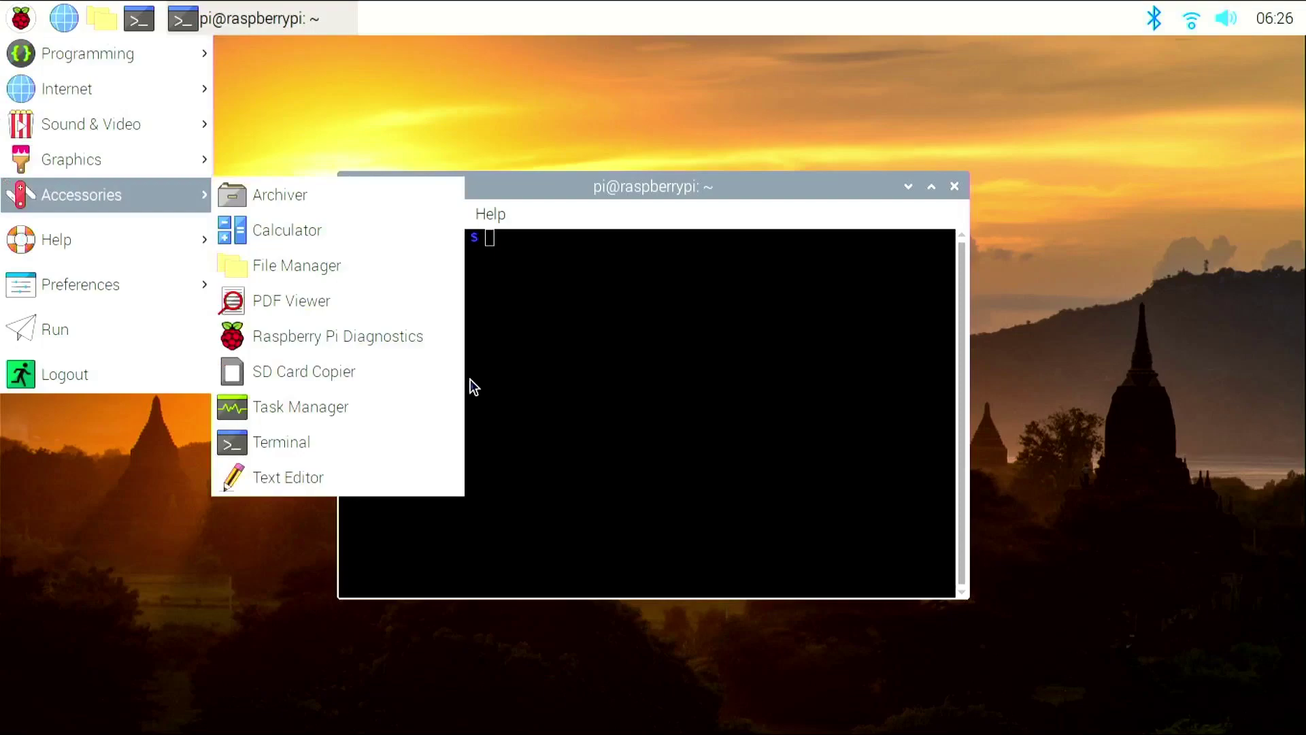
pyautogui.press('Right')
pyautogui.press('Up')
pyautogui.press('Up')
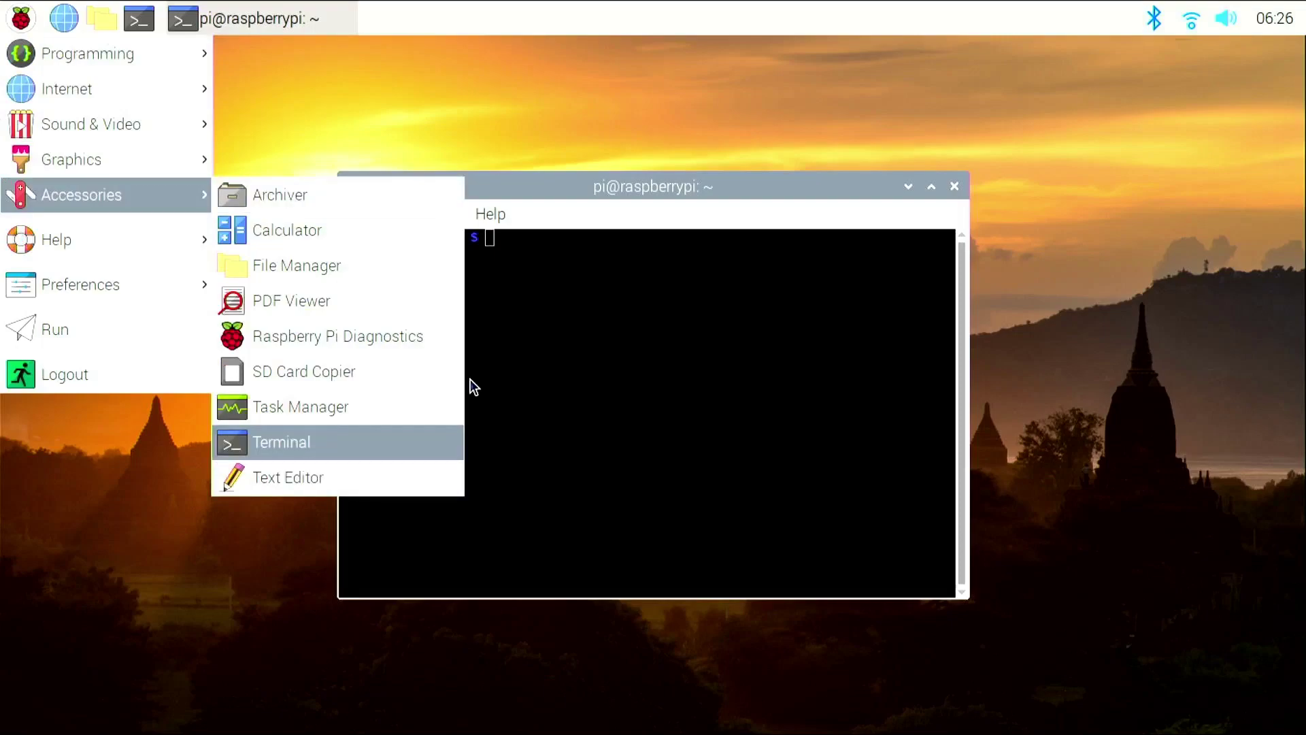
pyautogui.press('Return')
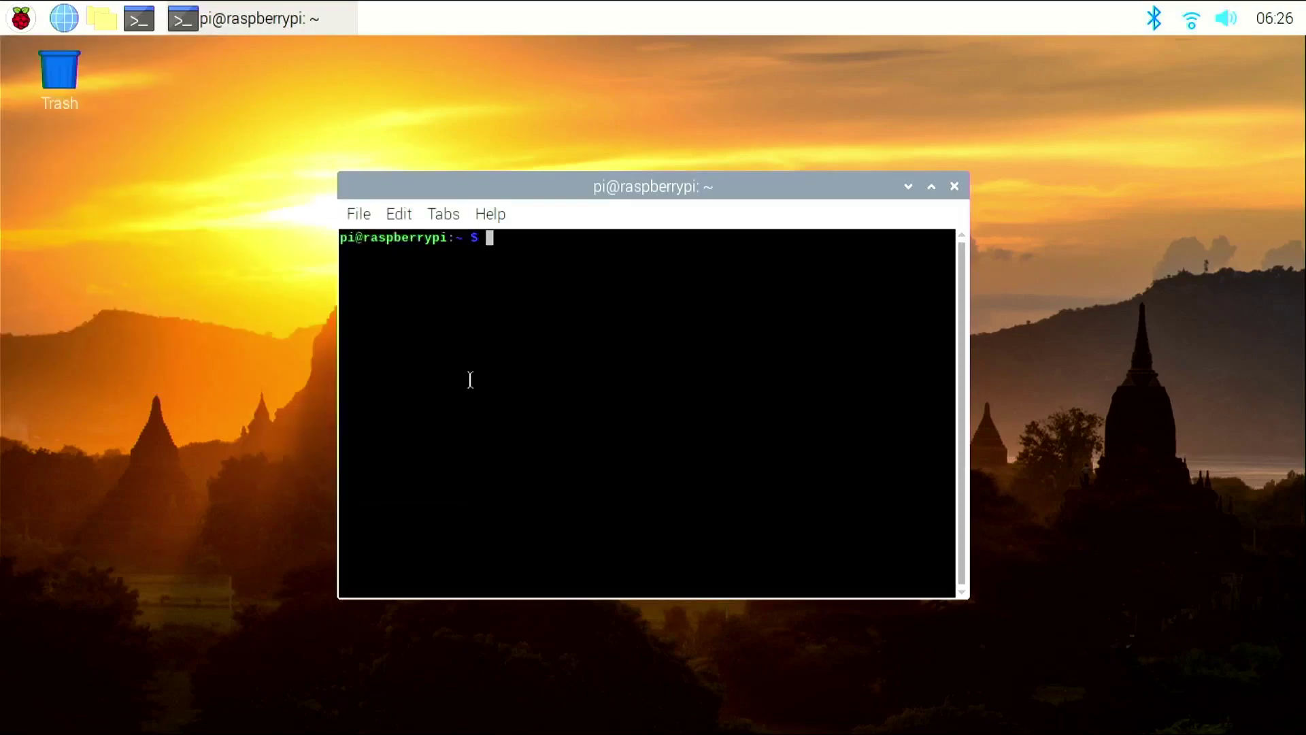
pyautogui.write("wget -qO- https://raw.githubusercontent.com/Botspot/pi-apps/master/install | bash && ~/pi-apps/manage install 'OBS Studio'")
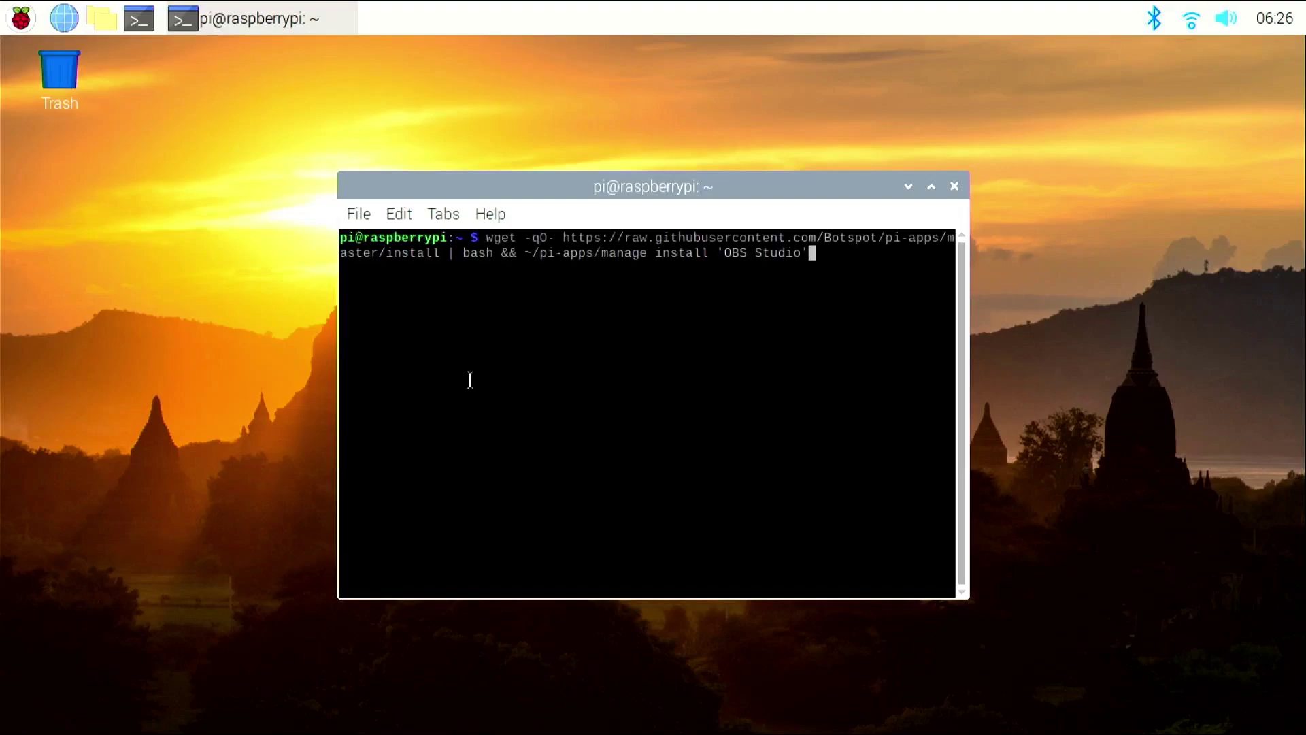
# - Run the pasted pi-apps command and let OBS Studio finish installing
pyautogui.press('Return')
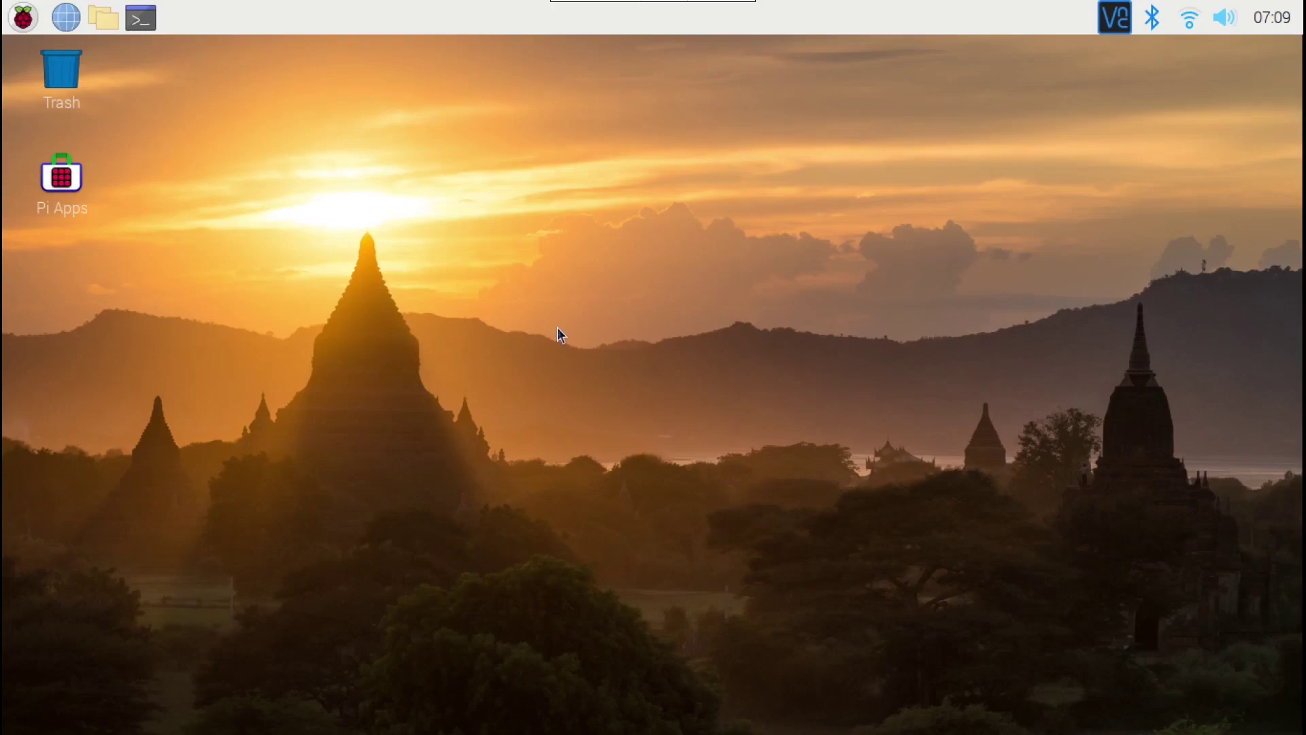
# - Start OBS Studio from the Raspberry menu's Sound & Video category
pyautogui.click(22, 32)
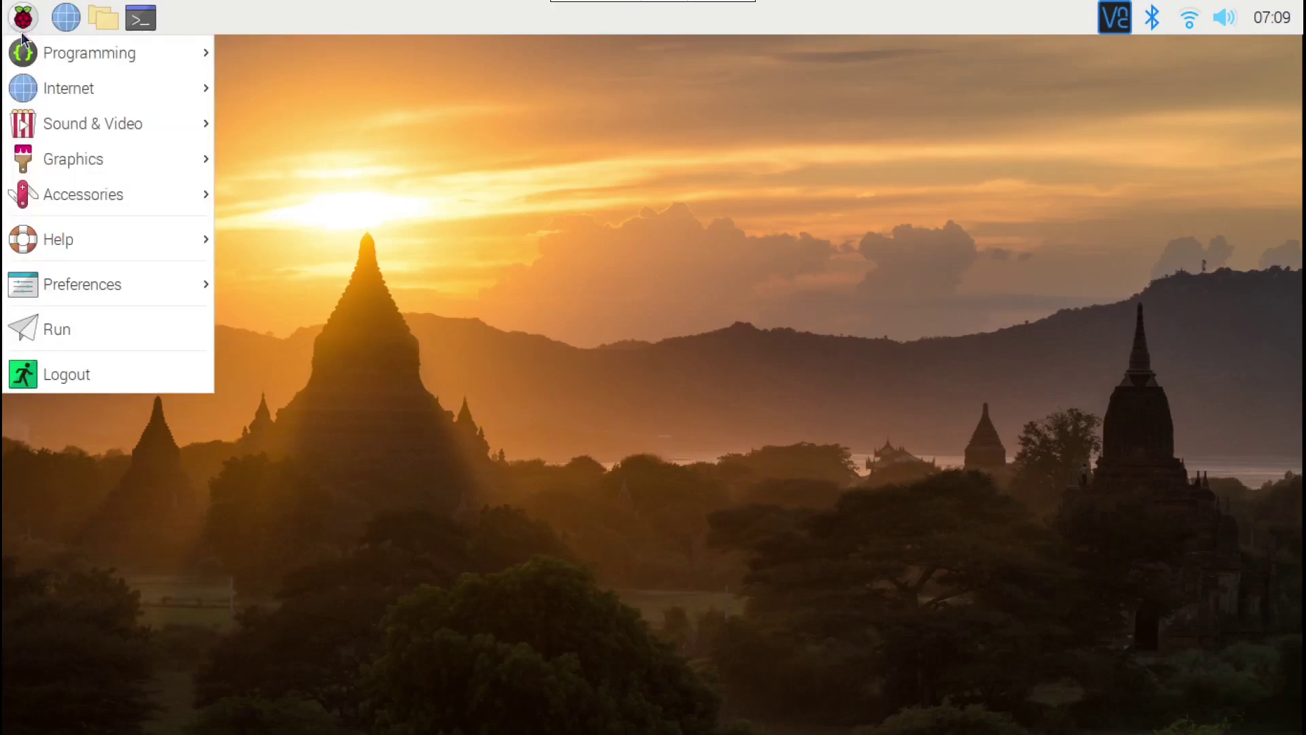
pyautogui.moveTo(86, 123)
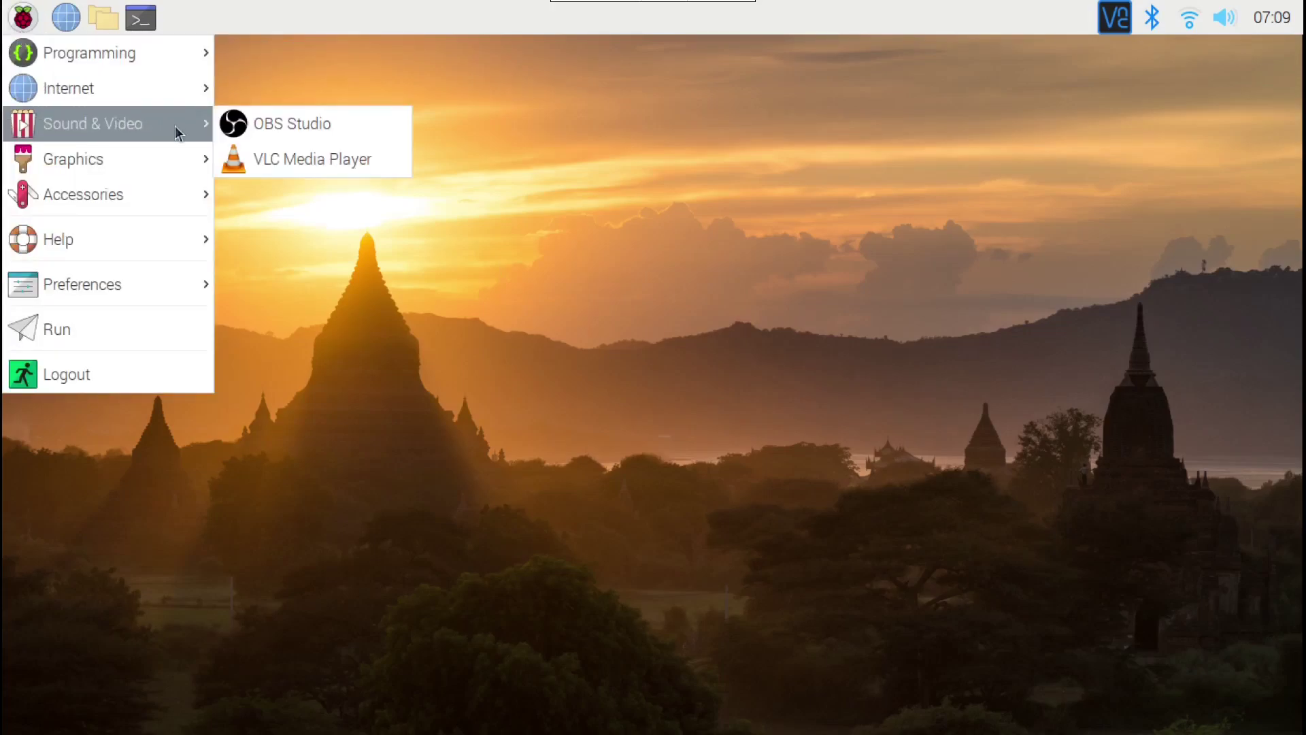
pyautogui.click(247, 128)
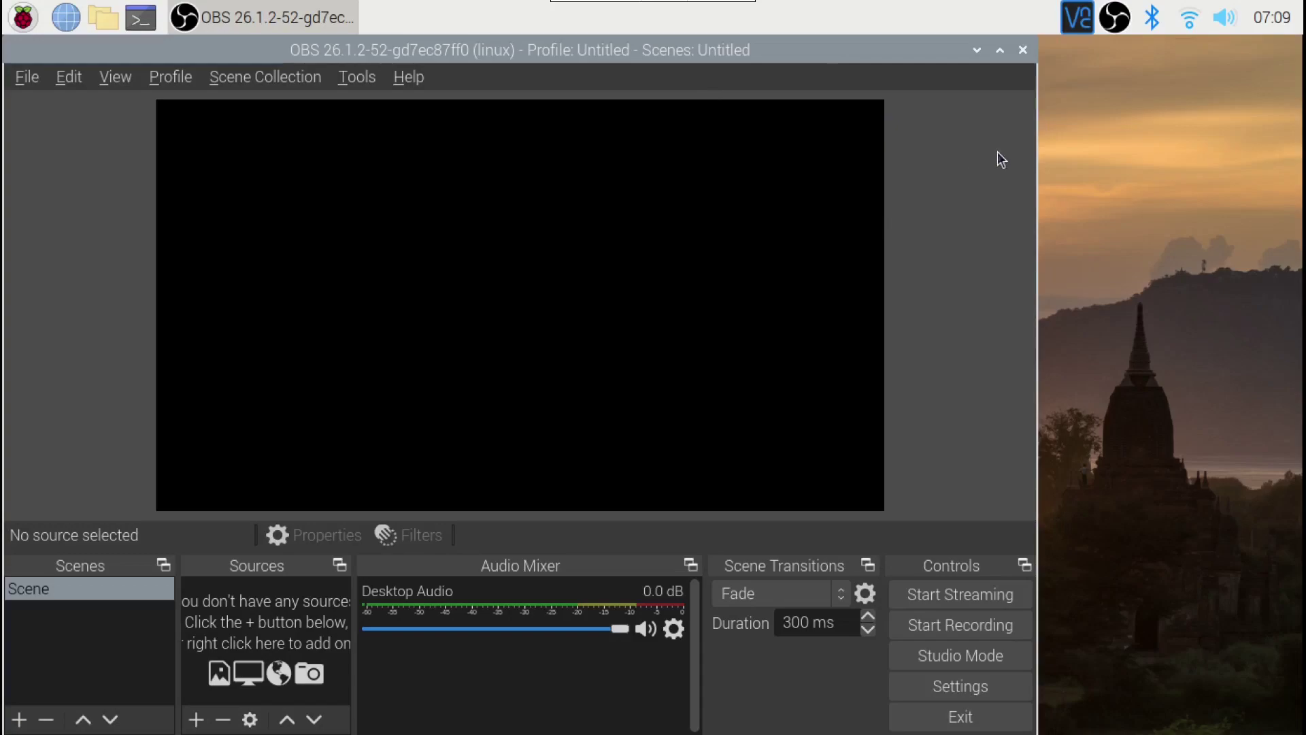
# - Maximize OBS and add a Video Capture Device (V4L2) source named 'Capture Card'
pyautogui.click(995, 50)
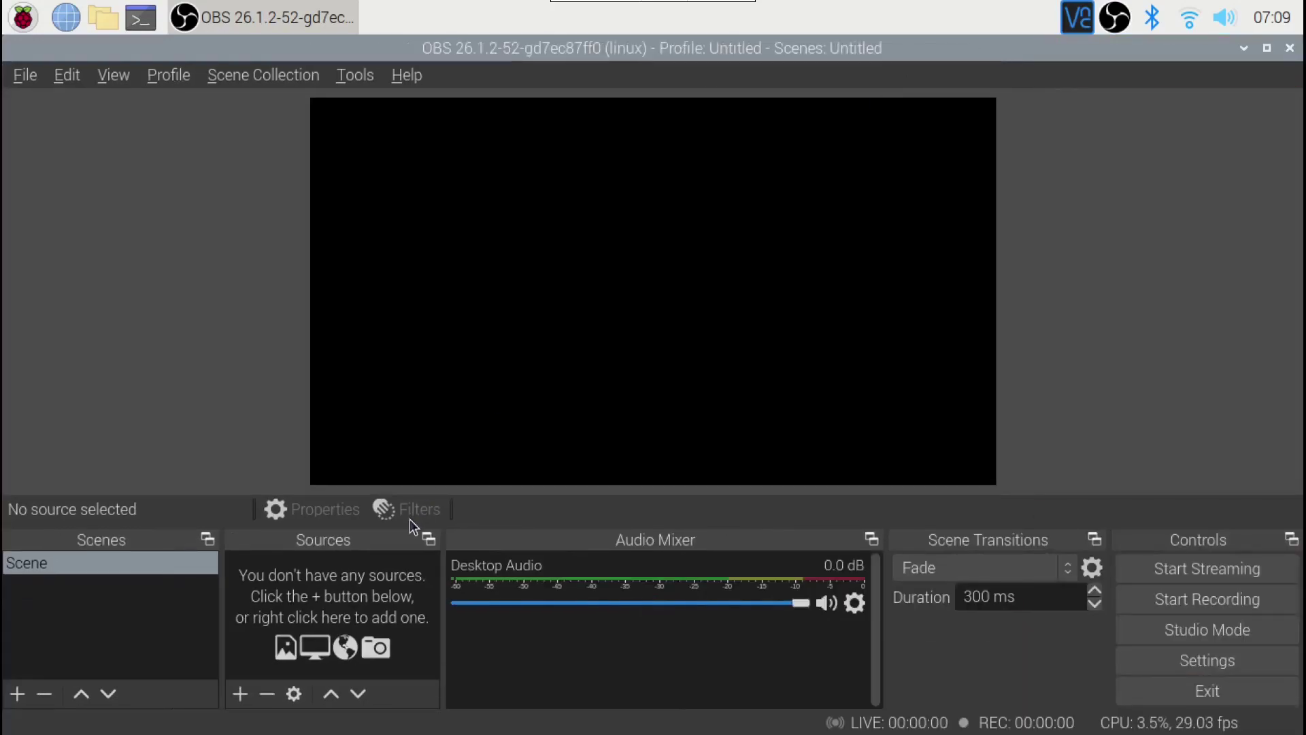
pyautogui.click(243, 694)
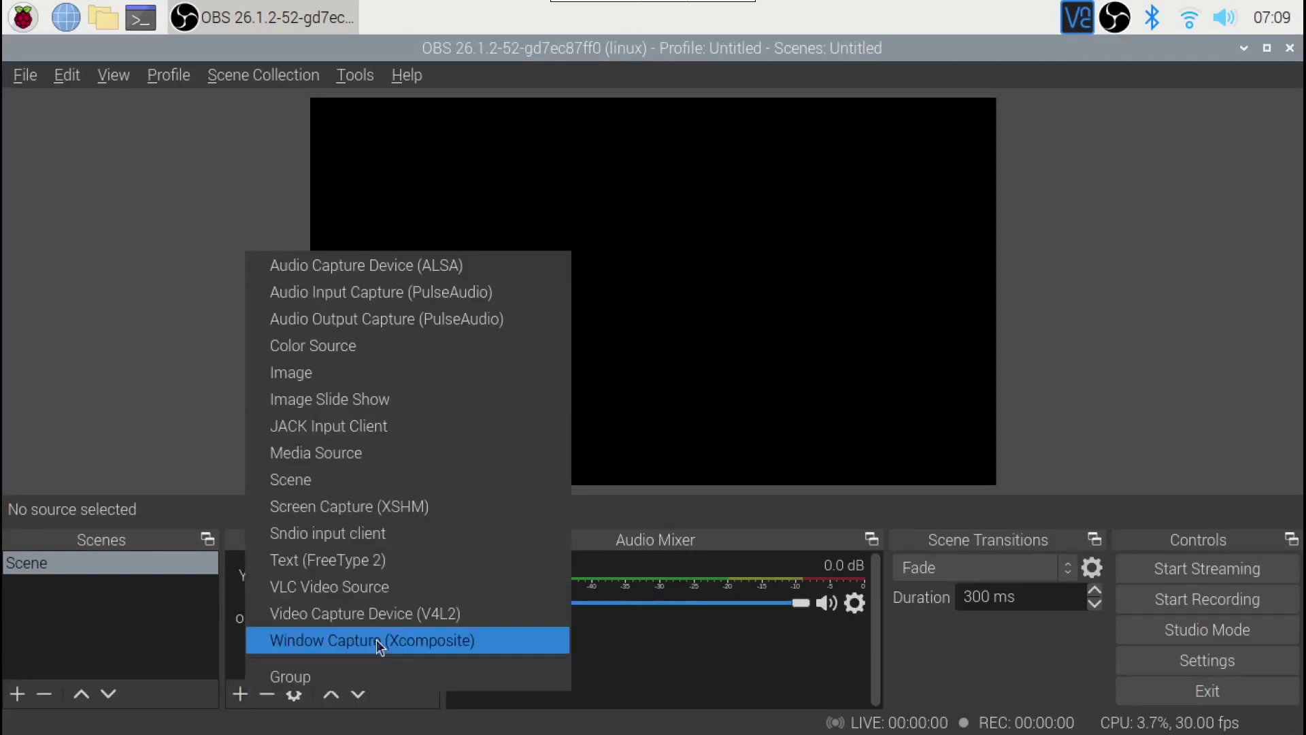
pyautogui.click(461, 613)
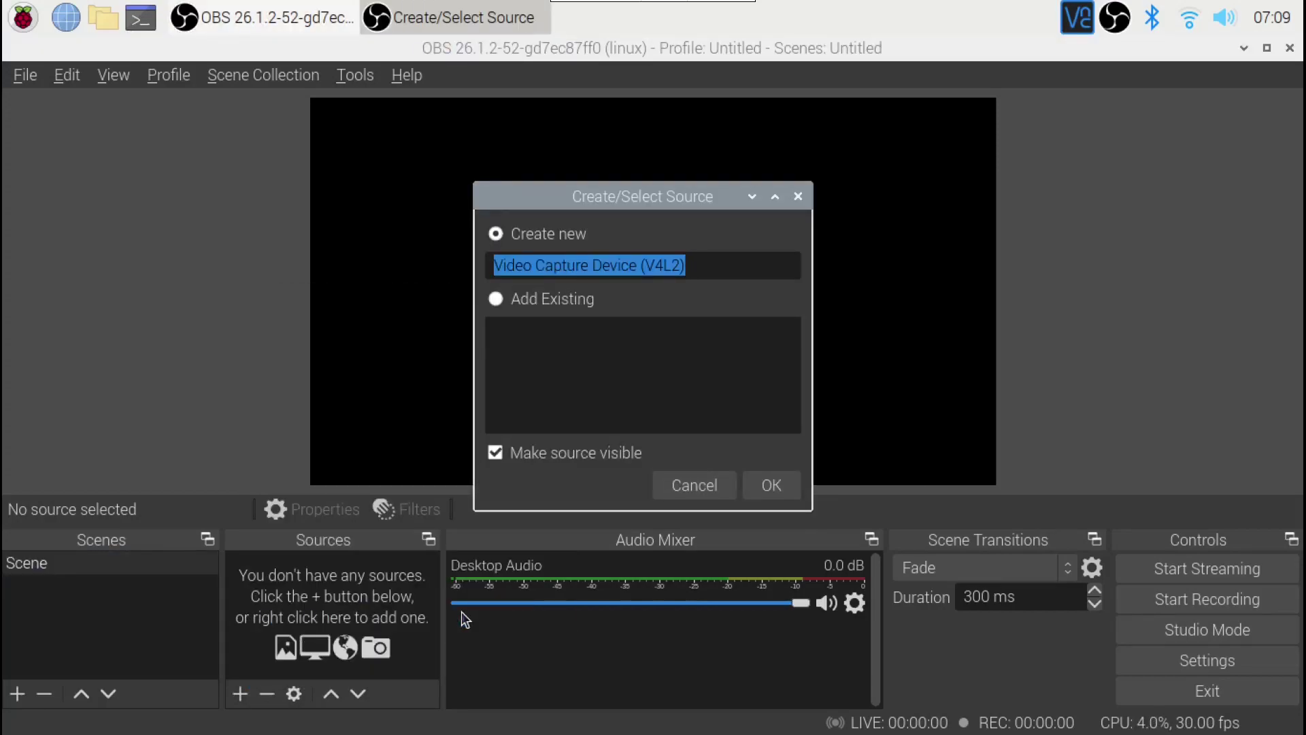
pyautogui.write('Capture Car')
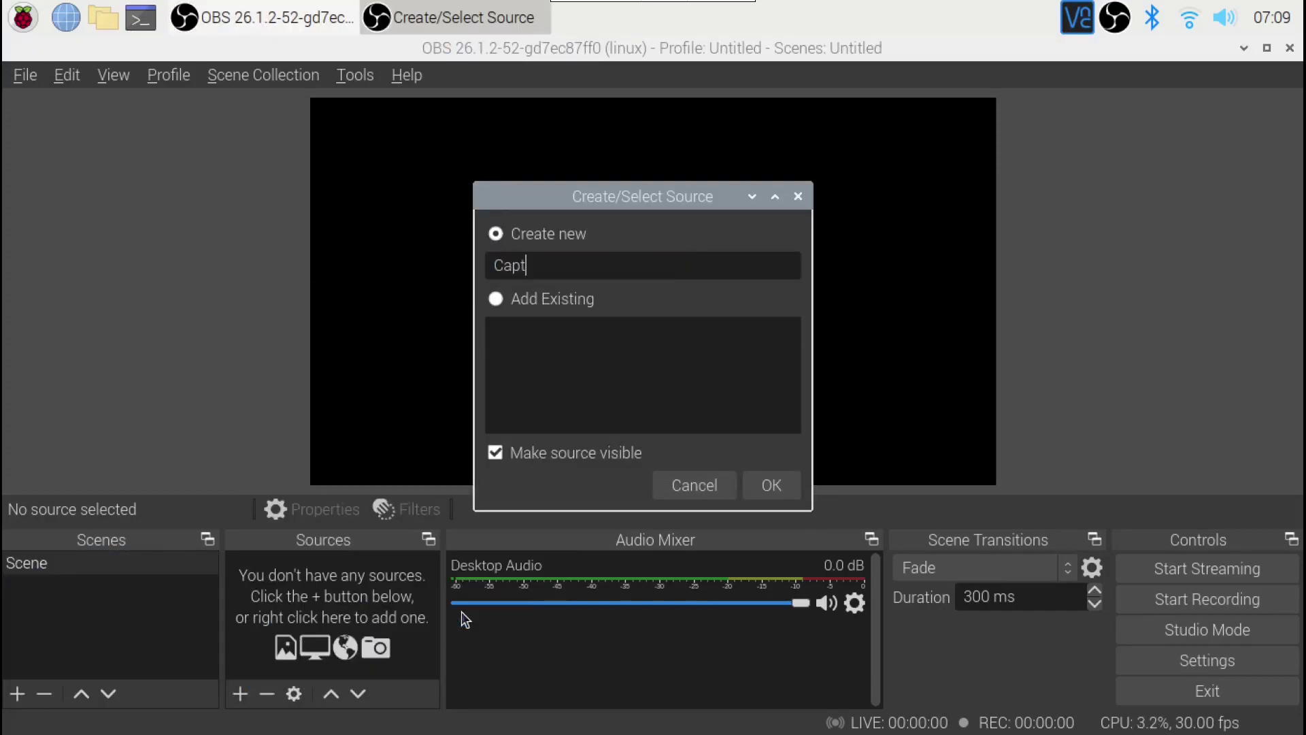
pyautogui.write('d')
pyautogui.click(771, 493)
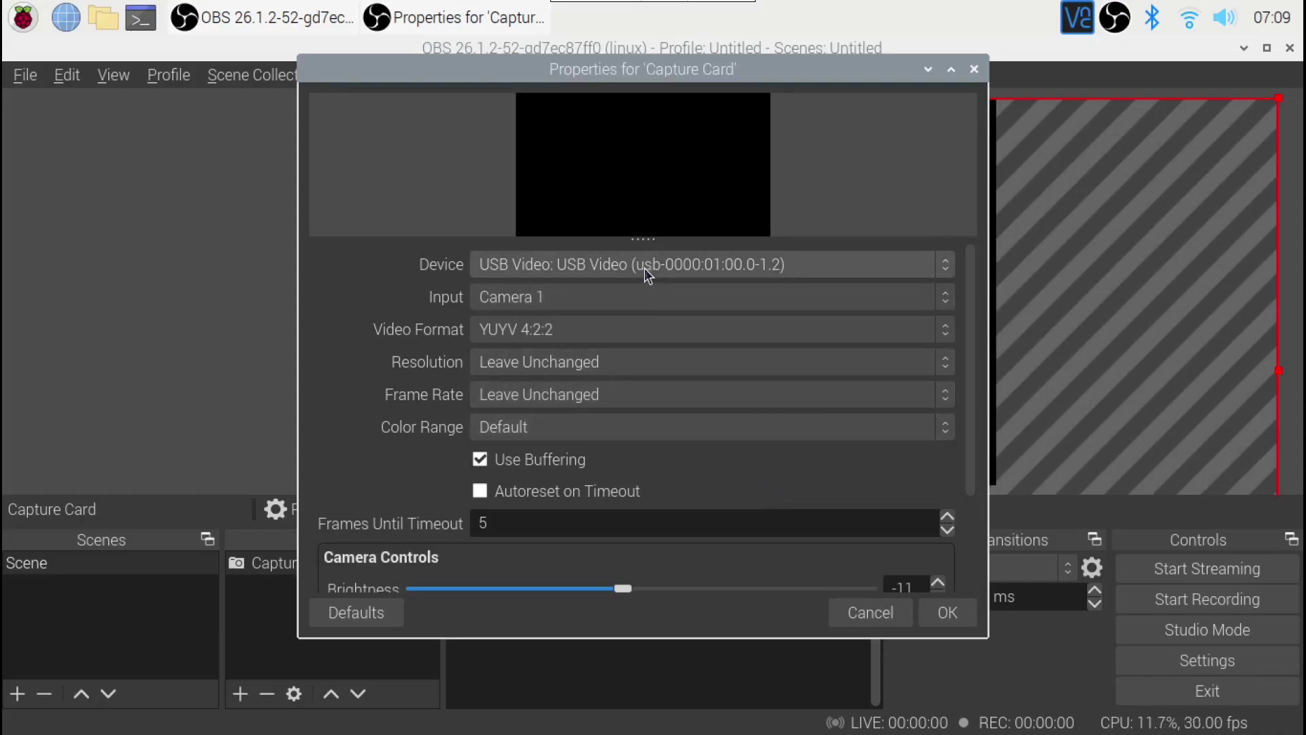
# - Accept the USB Video device defaults in the Capture Card properties
pyautogui.click(948, 614)
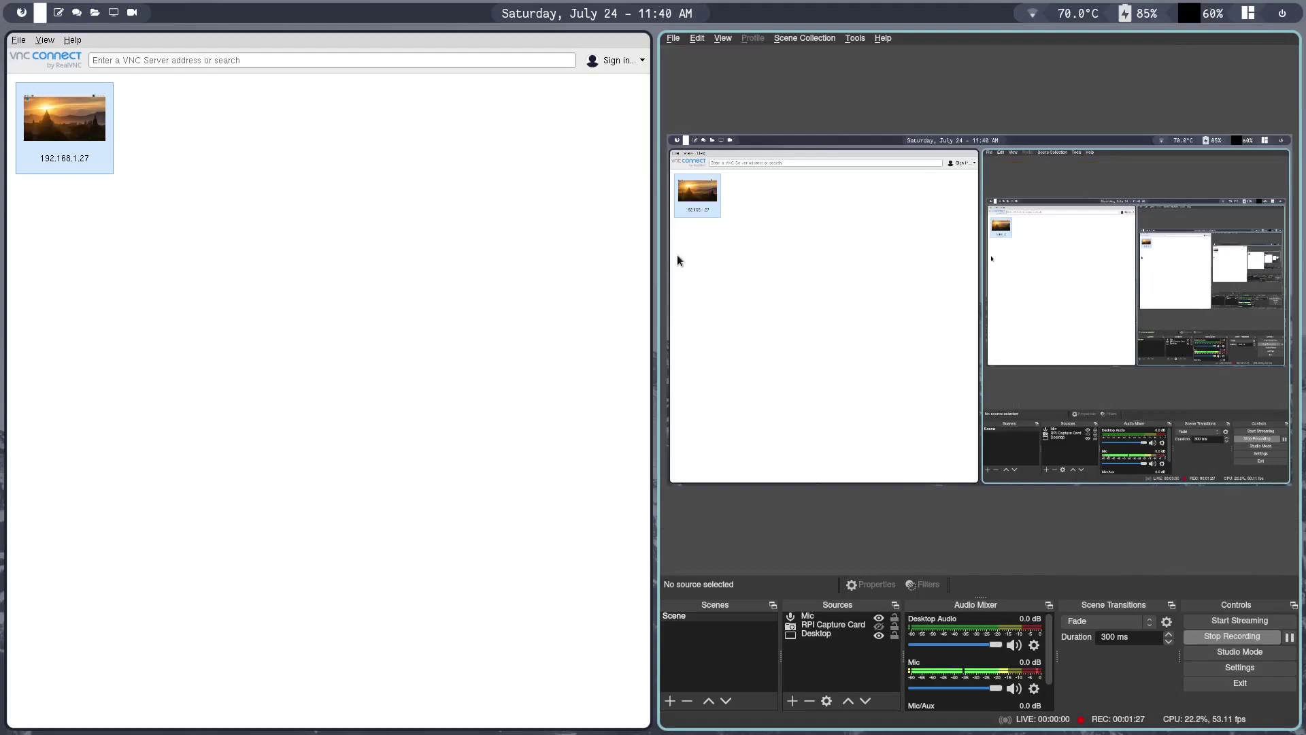
# - Run monitor_layout from Rofi and pick option 5, cloning eDP onto HDMI-A-0
pyautogui.press('super')
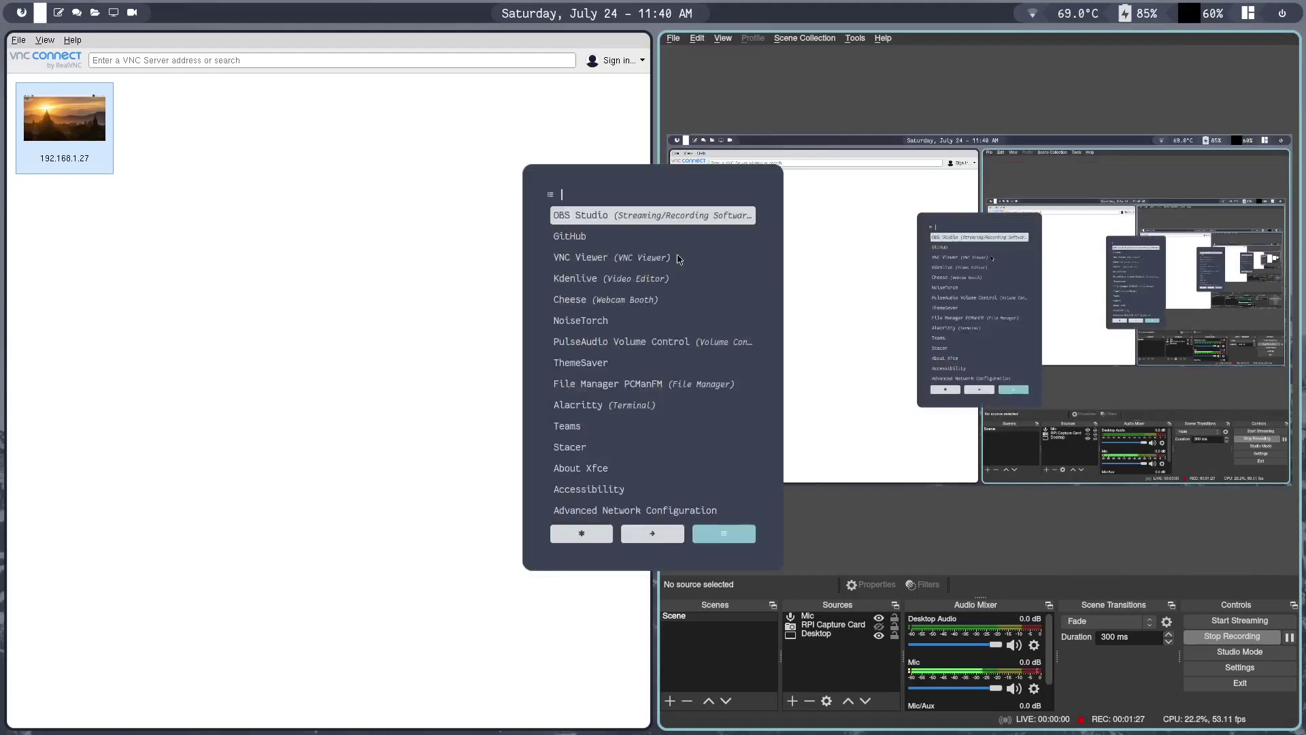
pyautogui.click(647, 534)
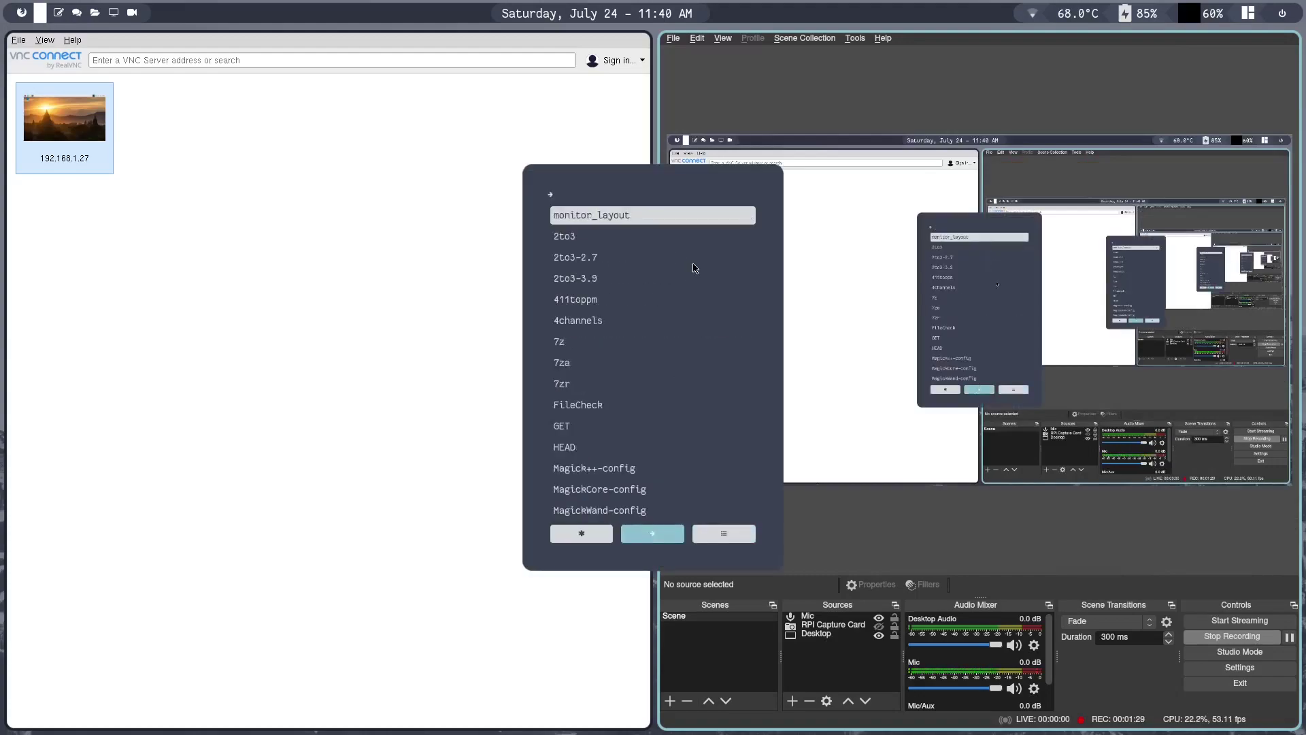
pyautogui.press('Return')
pyautogui.press('Down')
pyautogui.press('Down')
pyautogui.press('Down')
pyautogui.press('Down')
pyautogui.press('Down')
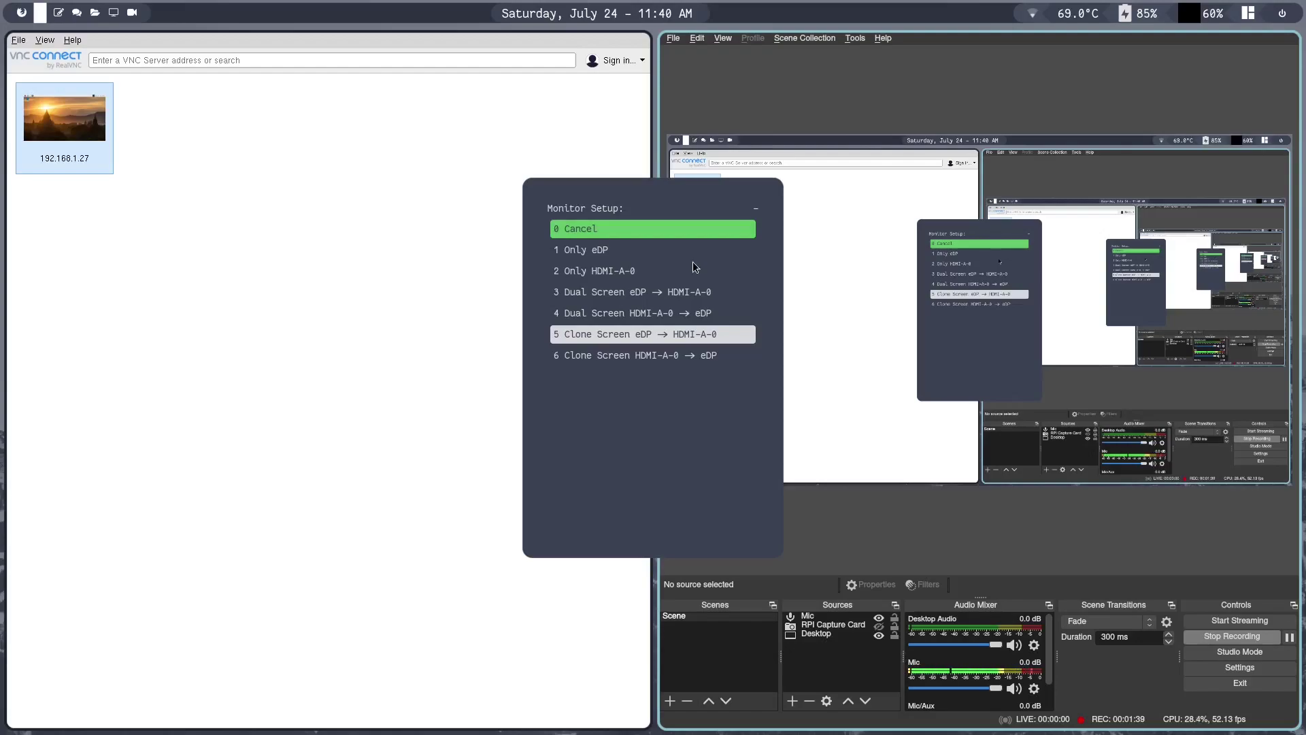
pyautogui.press('Escape')
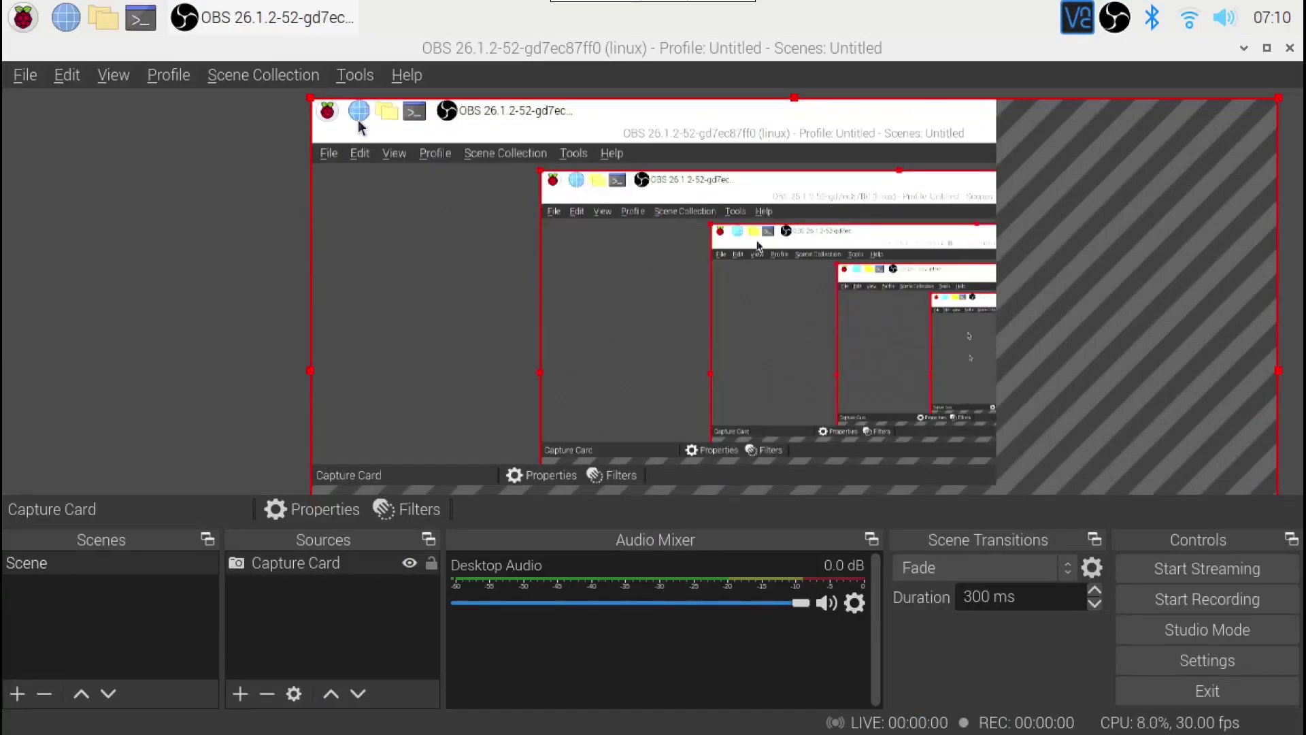
# - Drag the Capture Card source's corners and body until it exactly fills the preview canvas
pyautogui.moveTo(310, 97); pyautogui.dragTo(437, 135)
pyautogui.moveTo(490, 204); pyautogui.dragTo(378, 184)
pyautogui.moveTo(540, 224); pyautogui.dragTo(534, 210)
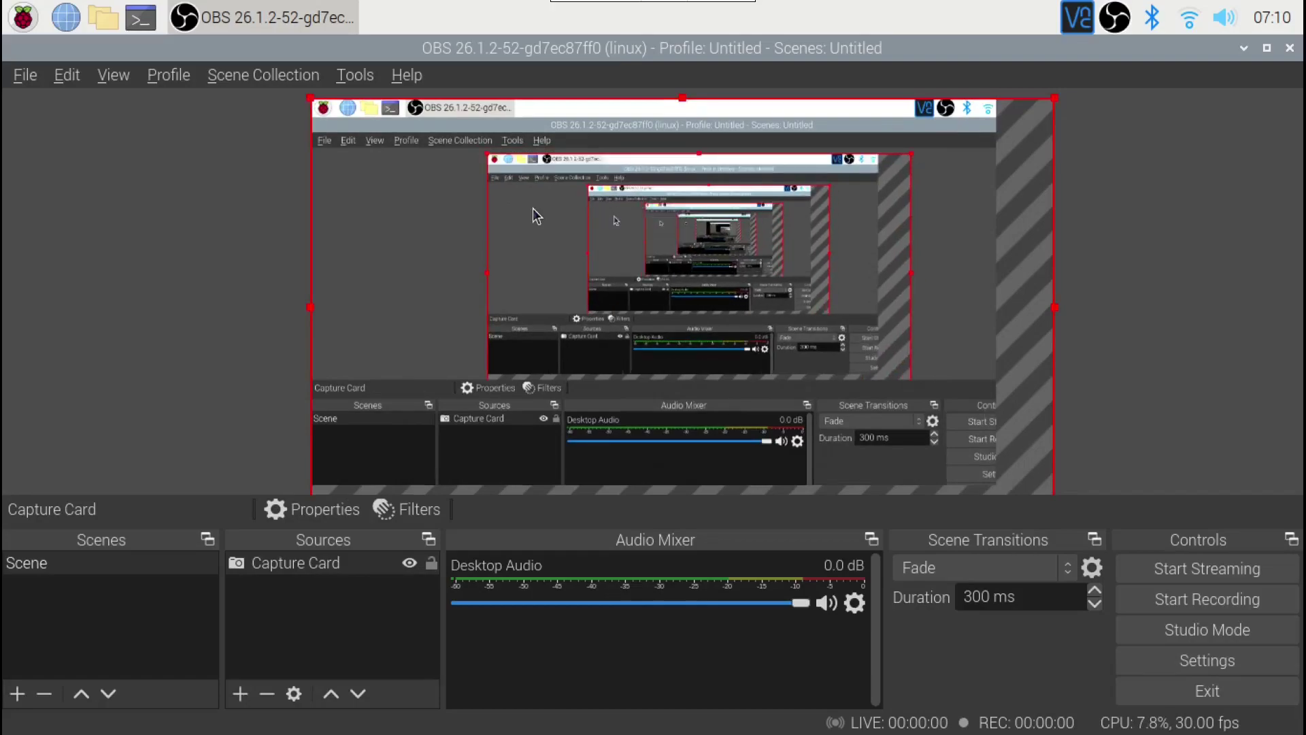
pyautogui.click(1062, 310)
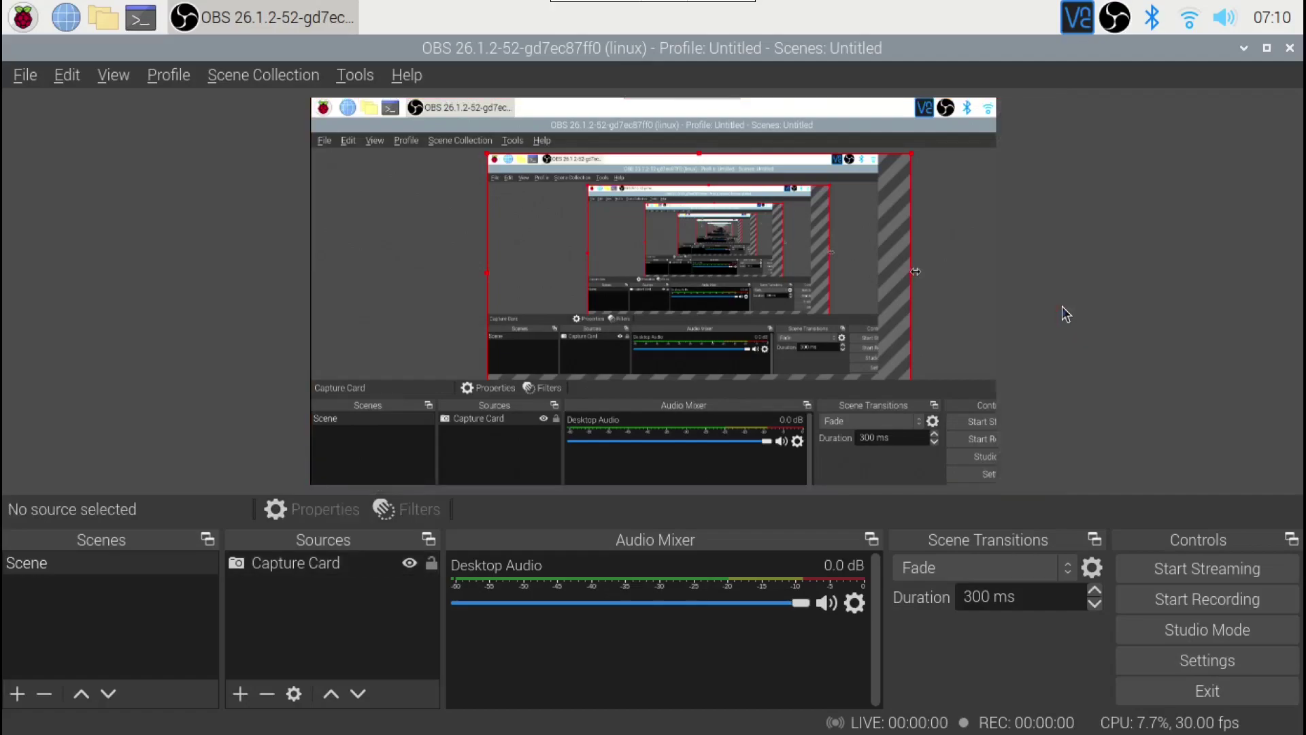
pyautogui.click(941, 291)
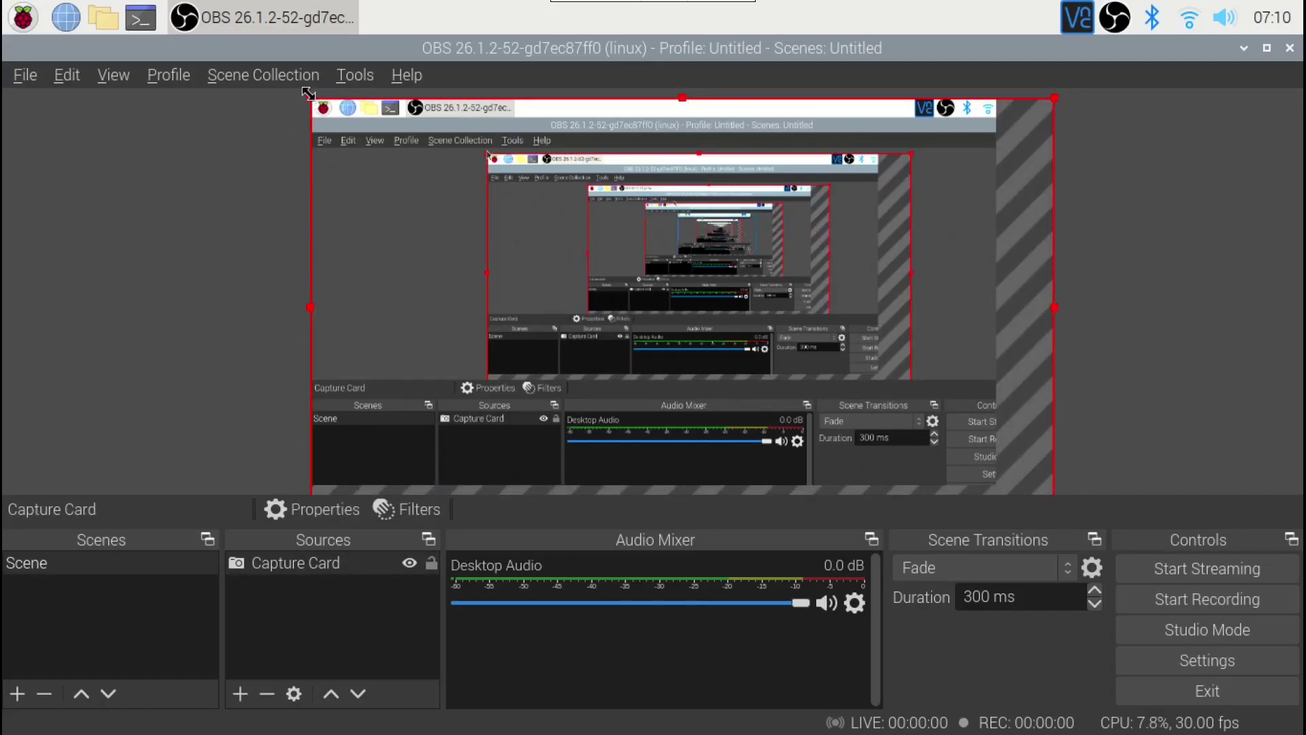
pyautogui.moveTo(311, 98); pyautogui.dragTo(397, 146)
pyautogui.moveTo(535, 209); pyautogui.dragTo(450, 161)
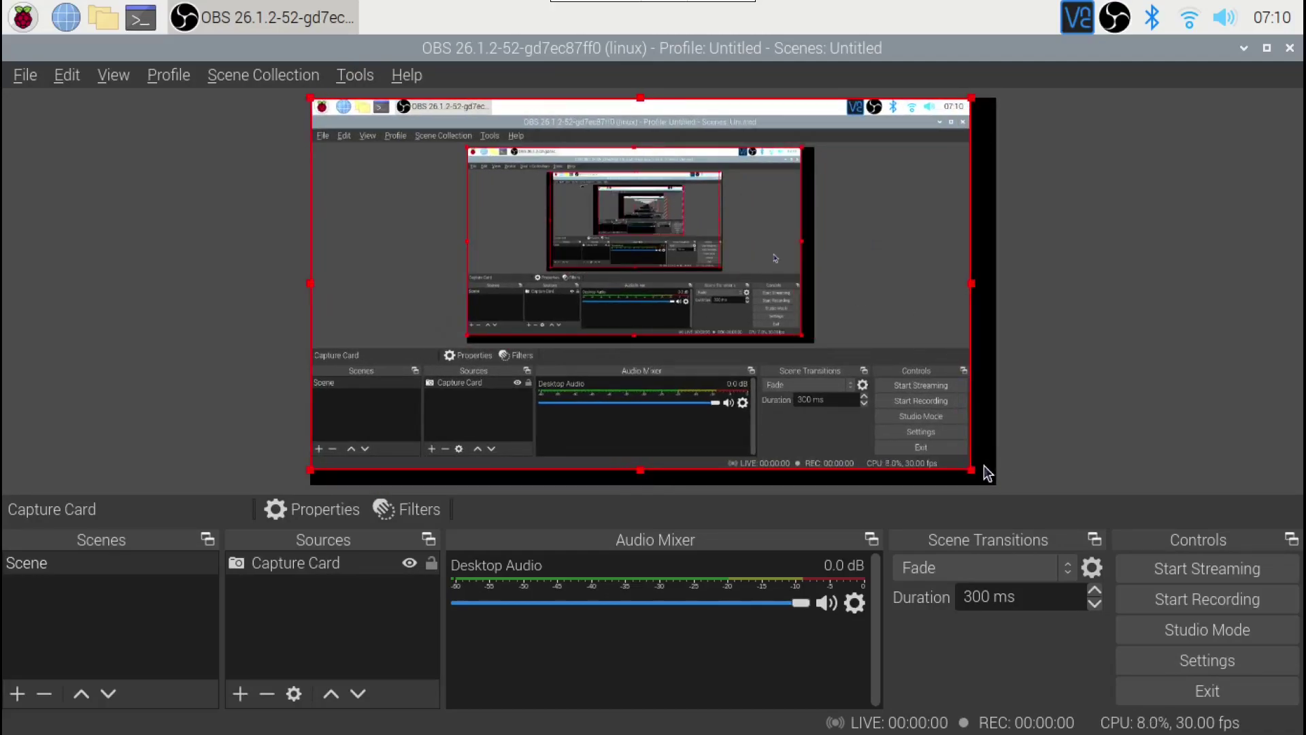
pyautogui.moveTo(972, 469); pyautogui.dragTo(1000, 471)
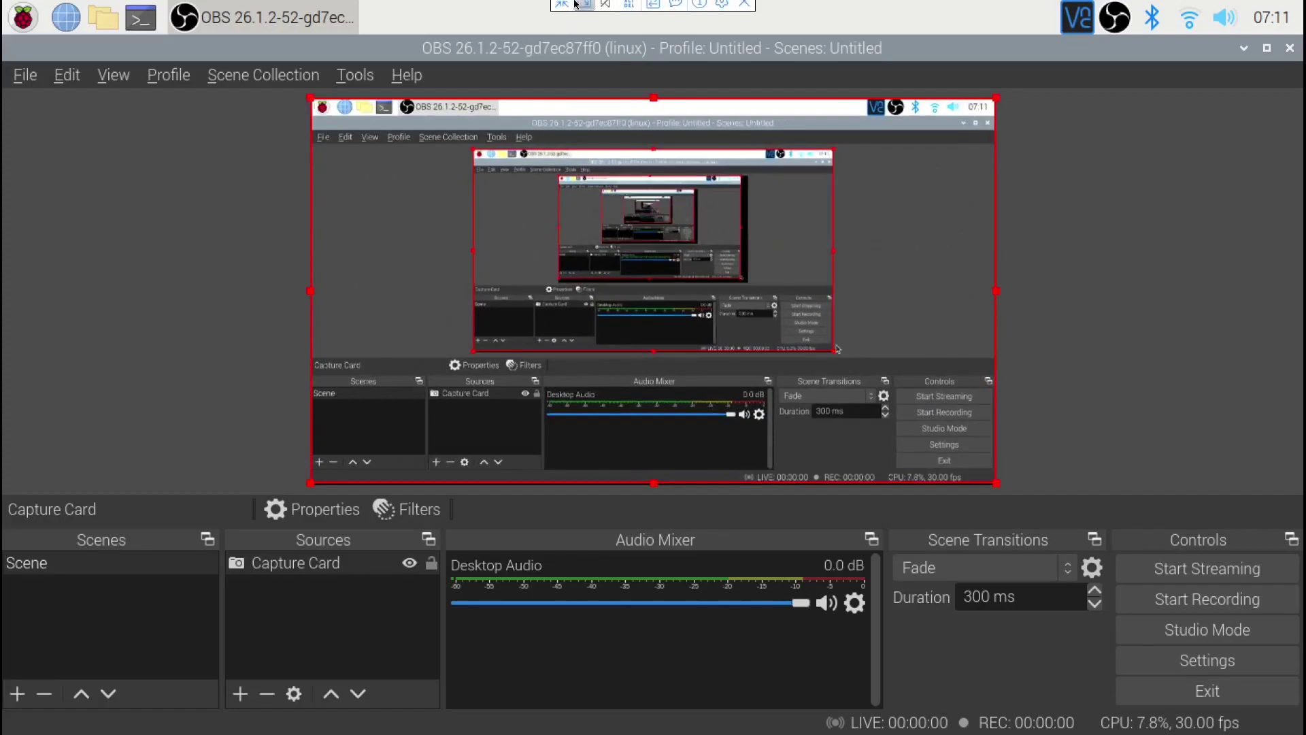
# - Take VNC Viewer out of full screen, deselect the source, and raise the volume to 65%
pyautogui.click(568, 10)
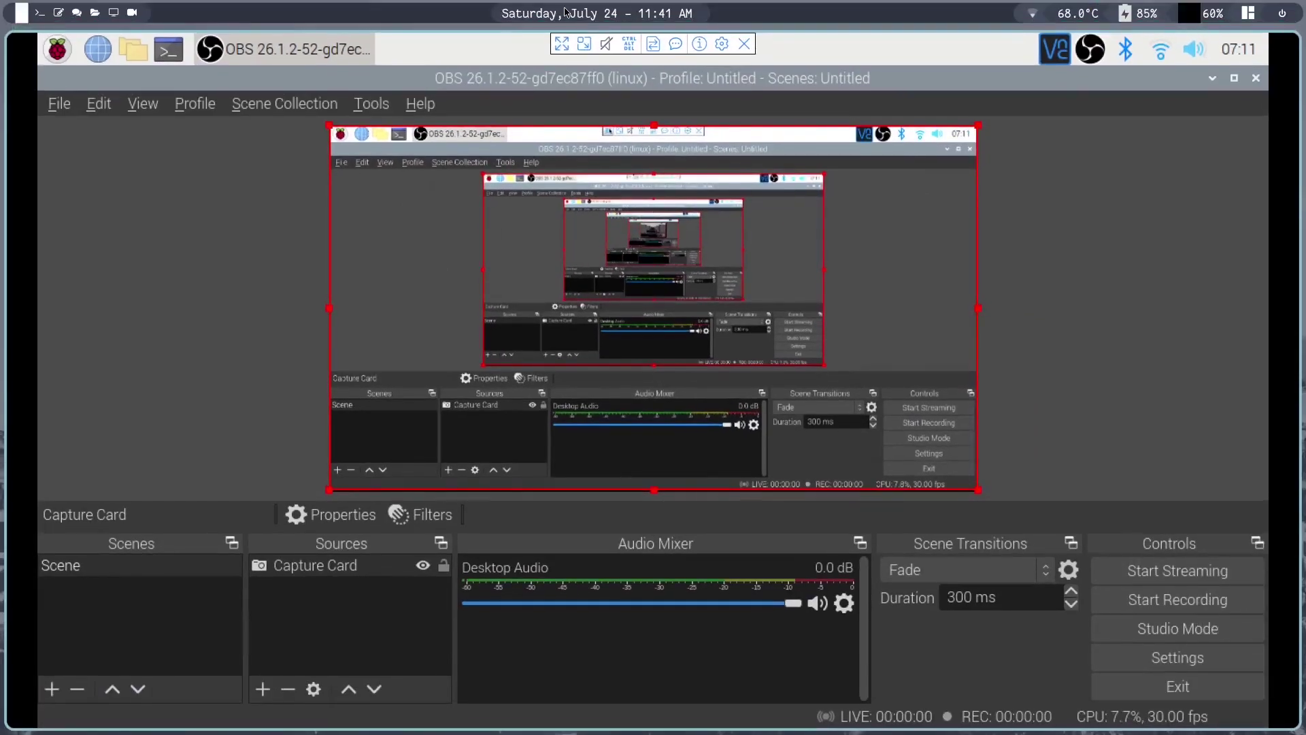
pyautogui.click(228, 236)
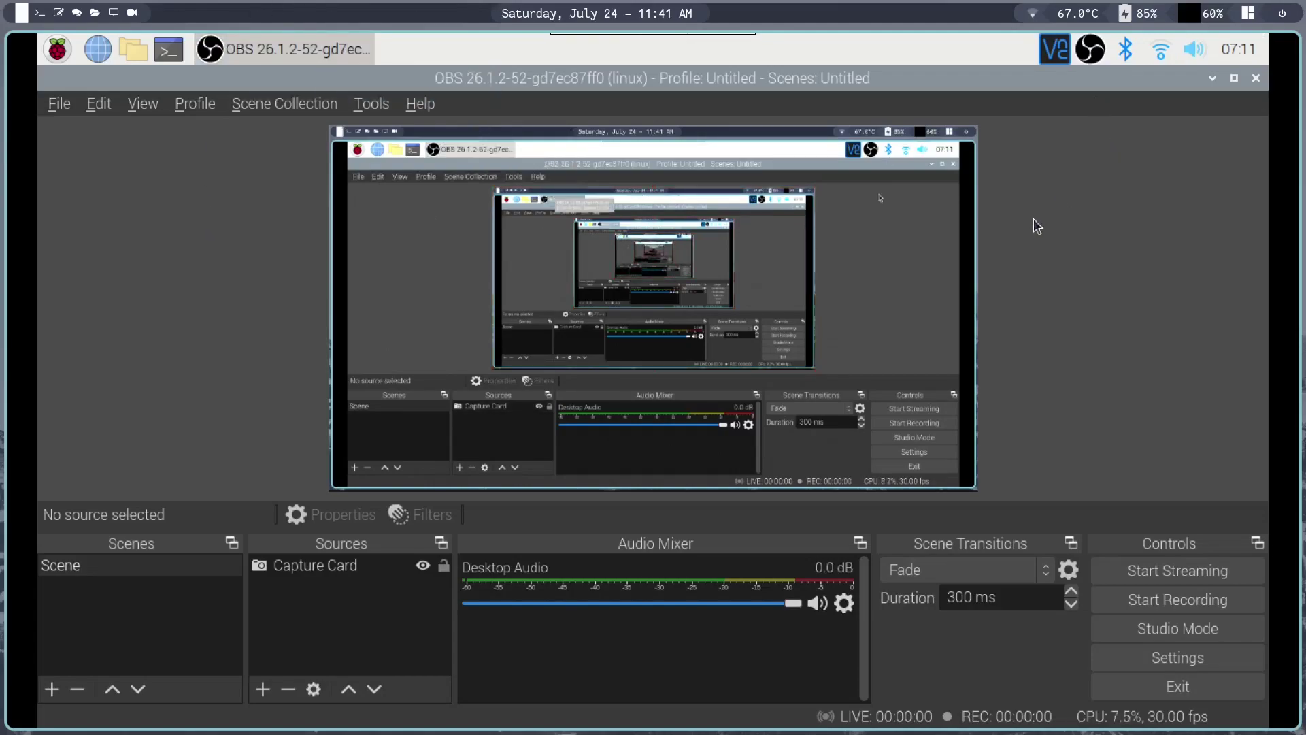
pyautogui.scroll(1, 1188, 53)
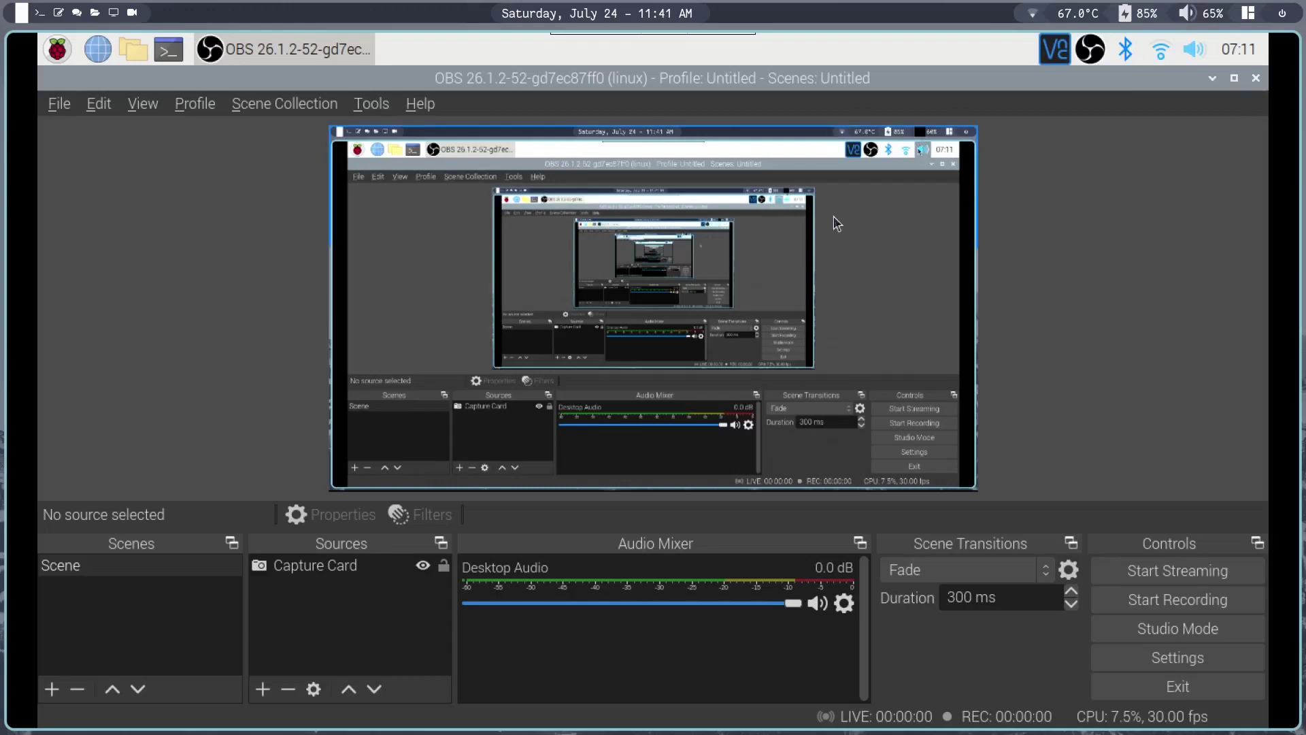